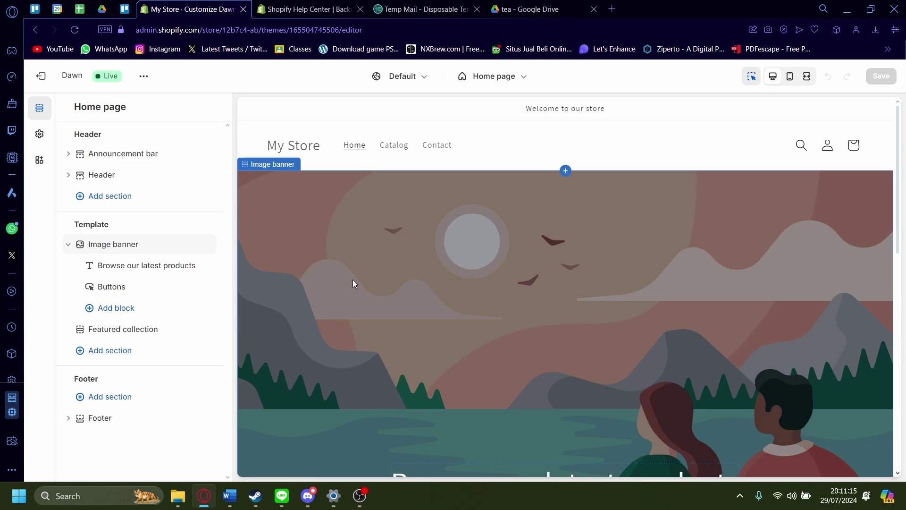
scroll(352, 280, down, 5)
scroll(432, 283, down, 2)
scroll(538, 264, down, 4)
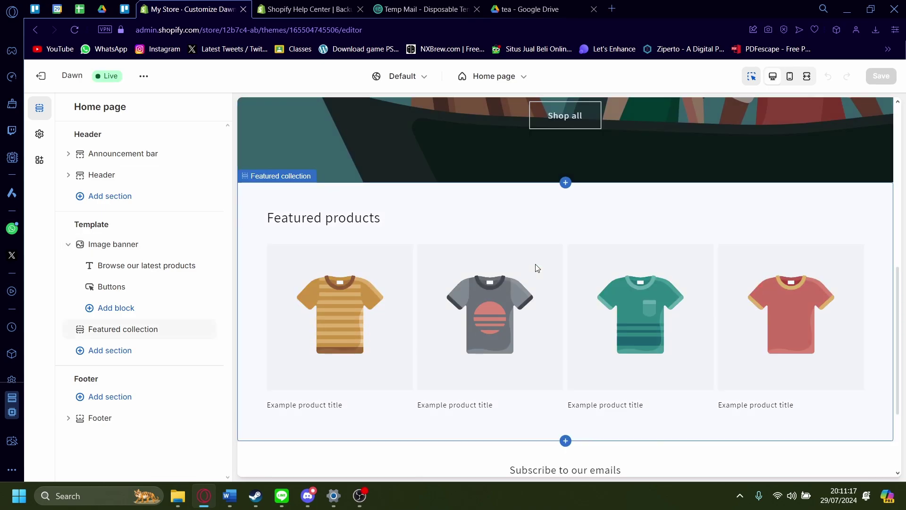
scroll(538, 264, down, 3)
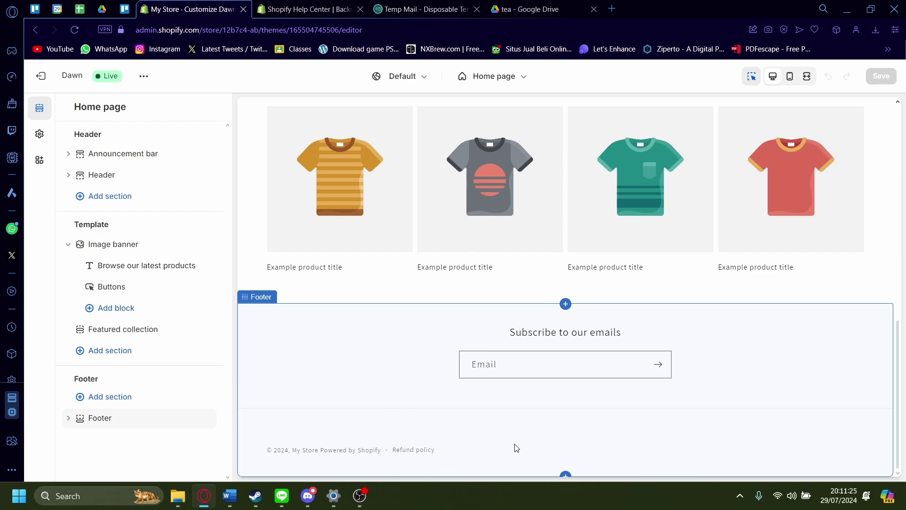
Select the Footer section in the theme editor preview to show its settings.
click(471, 432)
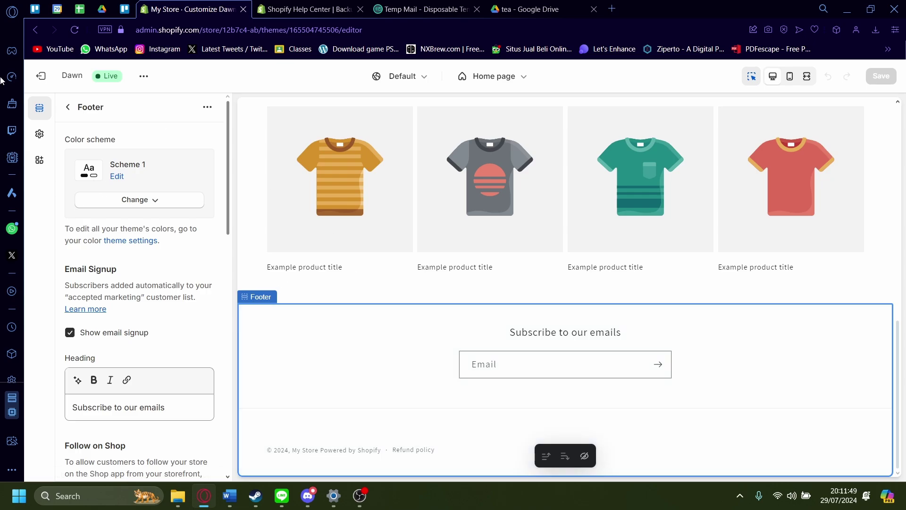
Exit the theme editor, dismiss the trial reminder, and go to Settings > Policies.
click(40, 76)
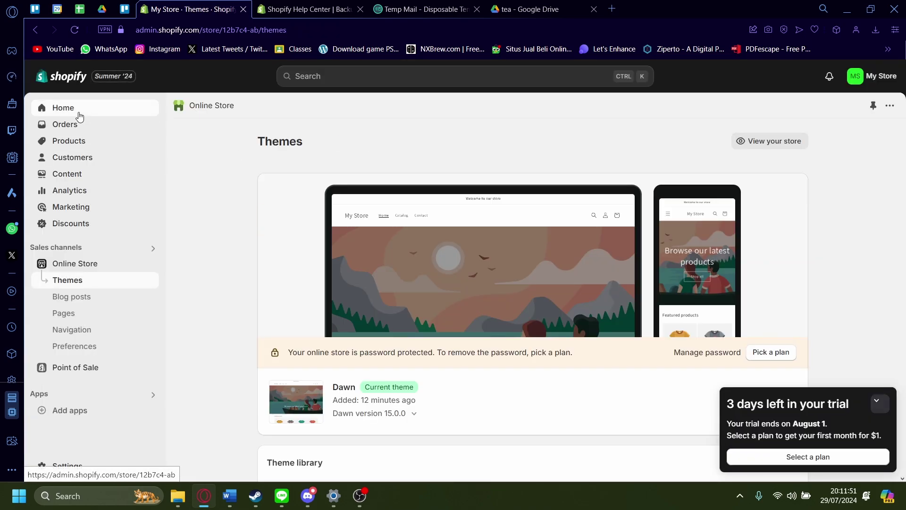
click(63, 108)
click(879, 402)
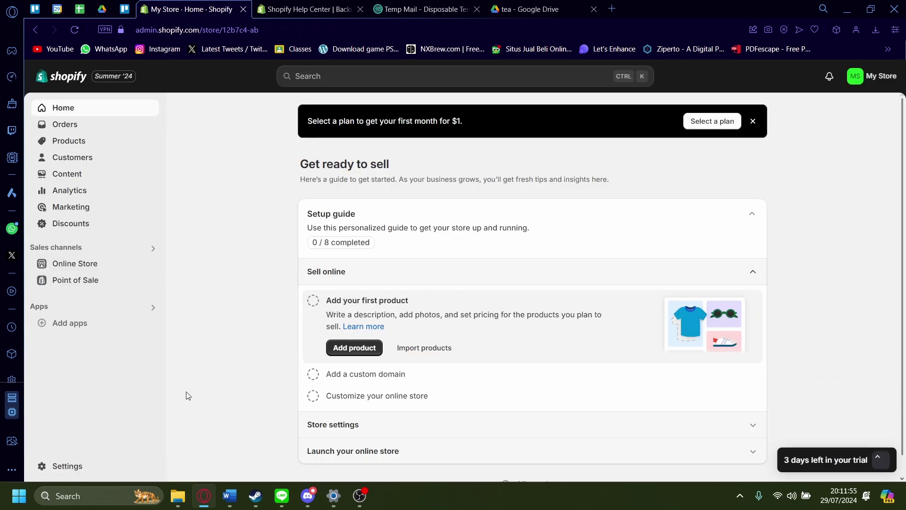
click(60, 467)
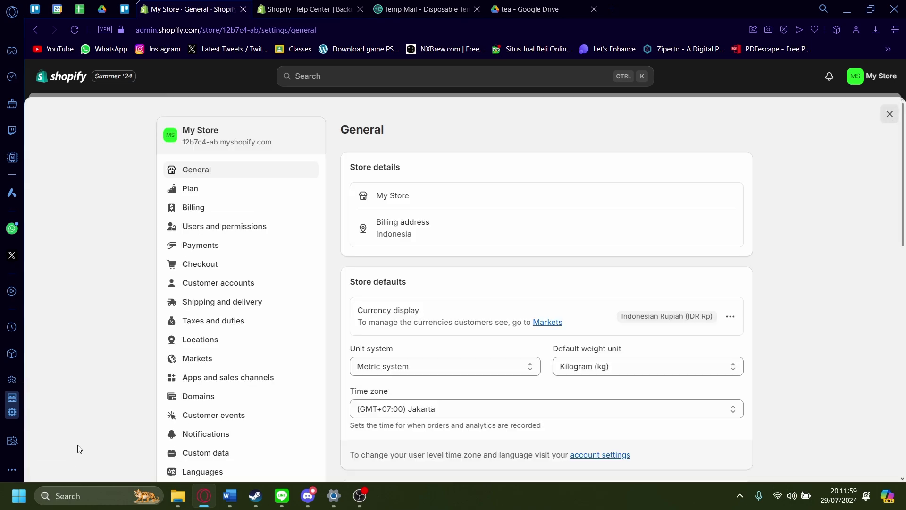
scroll(282, 211, down, 5)
scroll(282, 211, down, 2)
scroll(281, 212, up, 4)
click(196, 274)
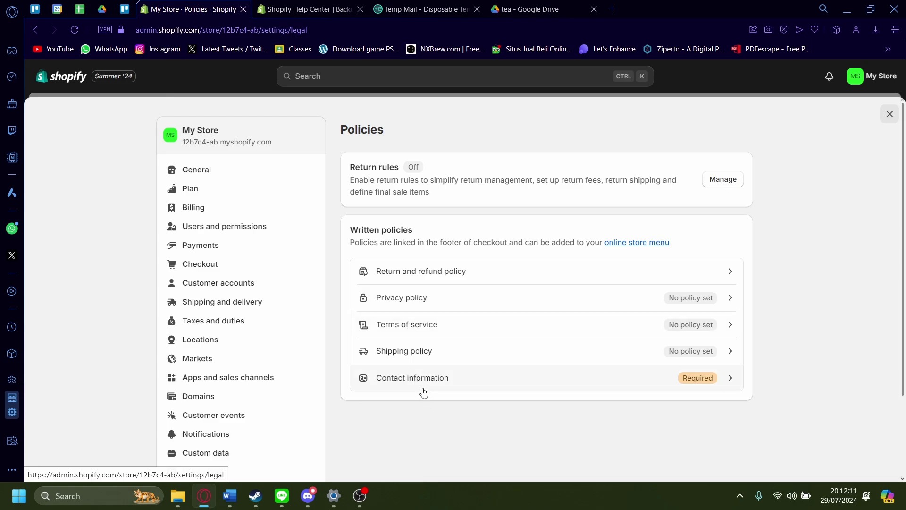
Fill the Privacy policy with Shopify's template text and publish it.
click(387, 303)
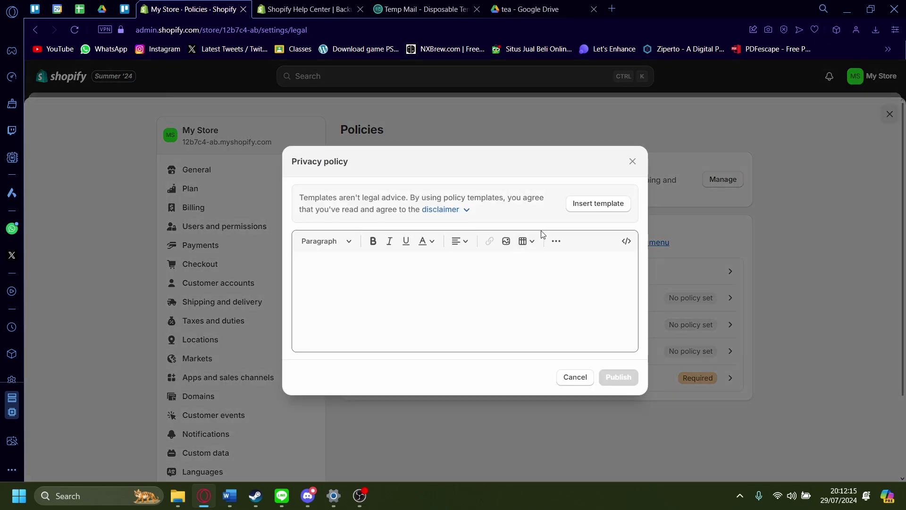
click(598, 203)
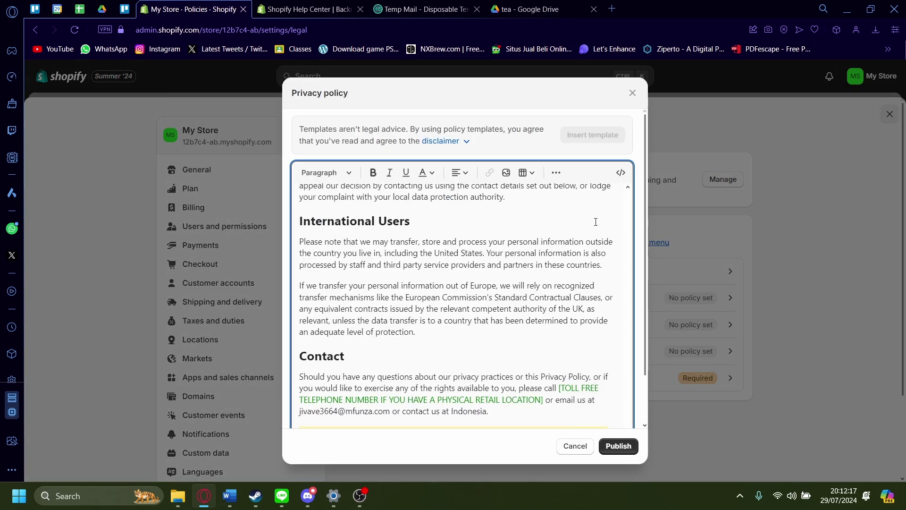
scroll(568, 305, down, 1)
click(618, 446)
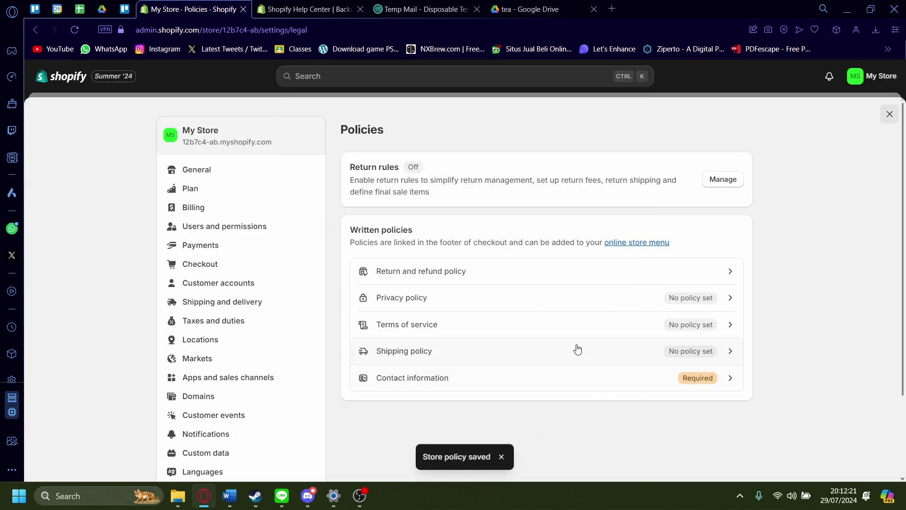
Fill the Terms of service with template text and publish it.
click(595, 330)
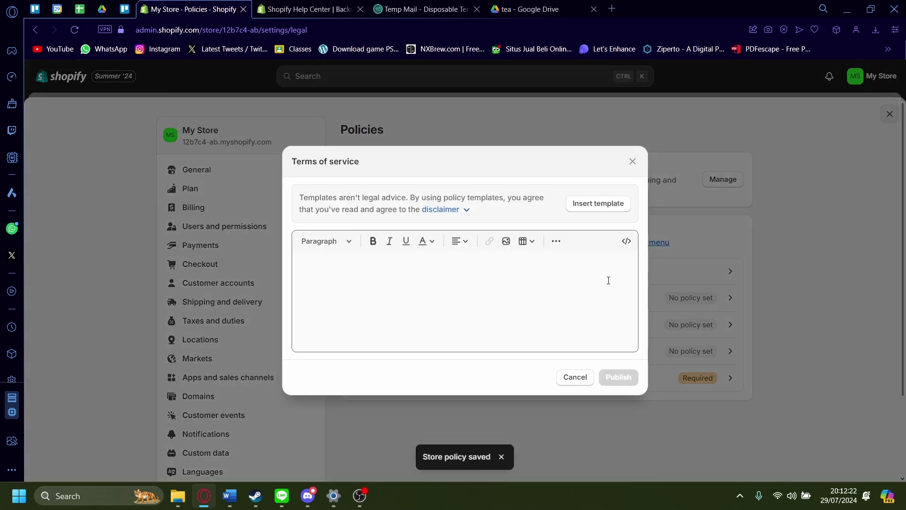
click(607, 206)
click(618, 446)
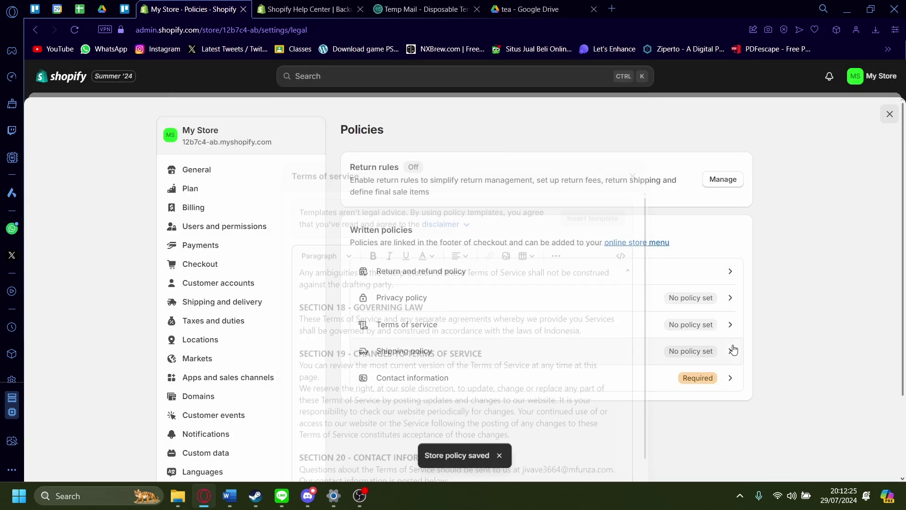
Close the Shipping policy unpublished and reopen Settings > Policies to verify both policies.
click(690, 351)
click(552, 251)
click(633, 185)
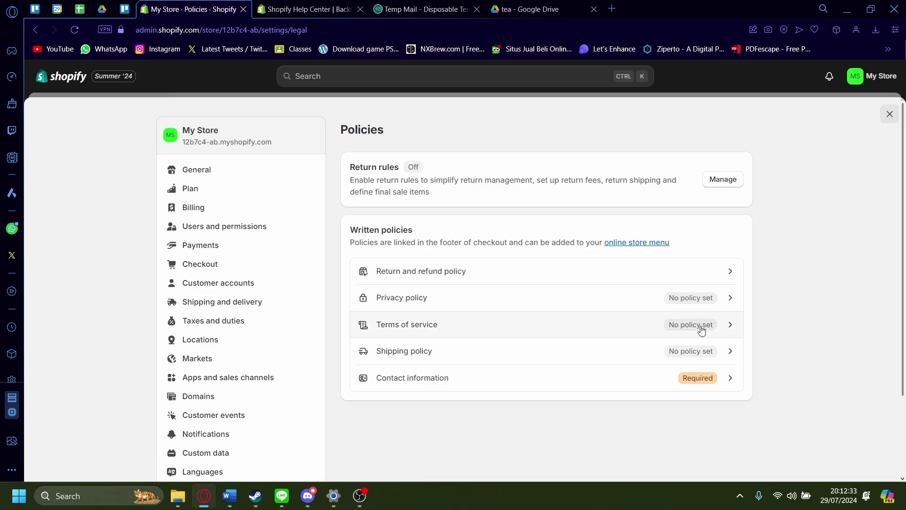
click(890, 111)
click(67, 462)
scroll(212, 319, down, 10)
scroll(205, 312, up, 3)
scroll(199, 305, up, 3)
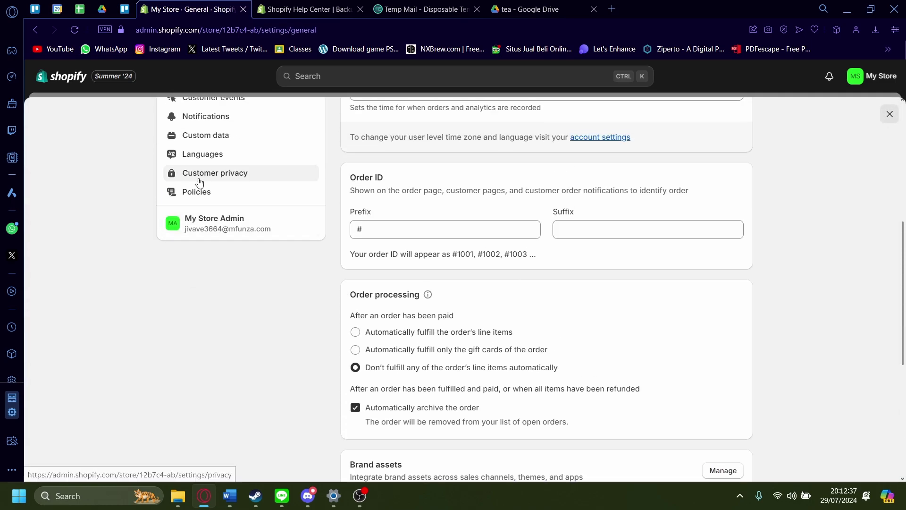
click(195, 186)
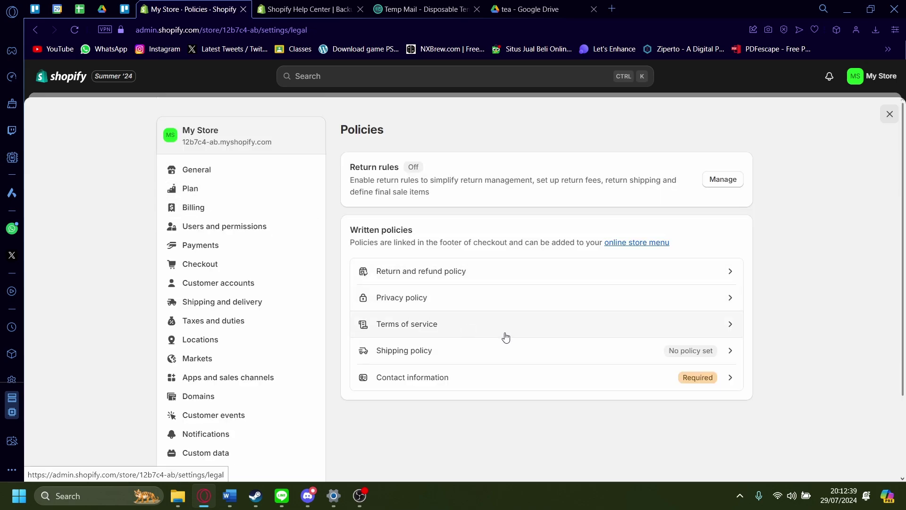
Leave Settings and open the current Dawn theme's editor from Online Store > Themes.
click(890, 114)
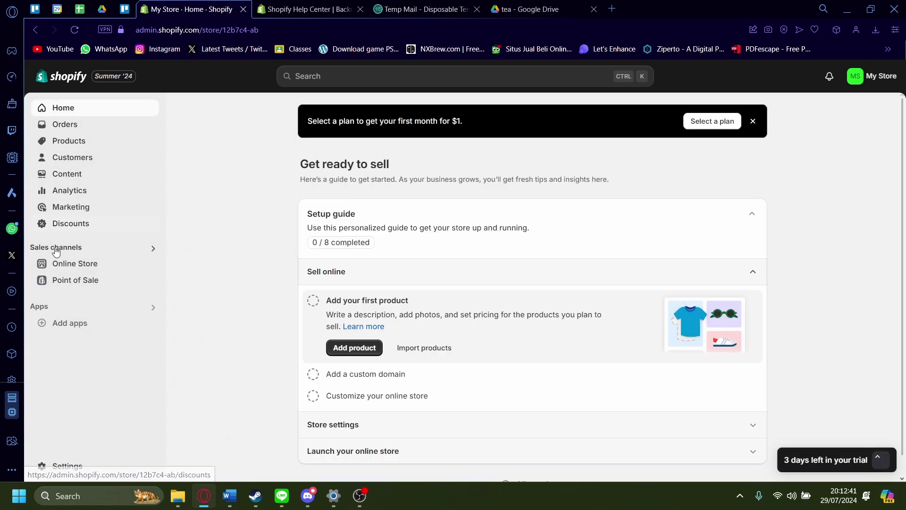
click(75, 264)
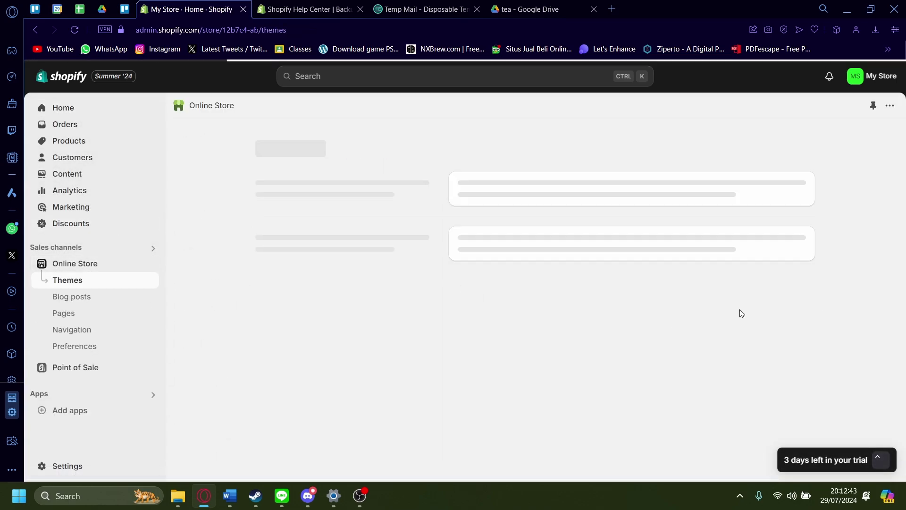
click(770, 402)
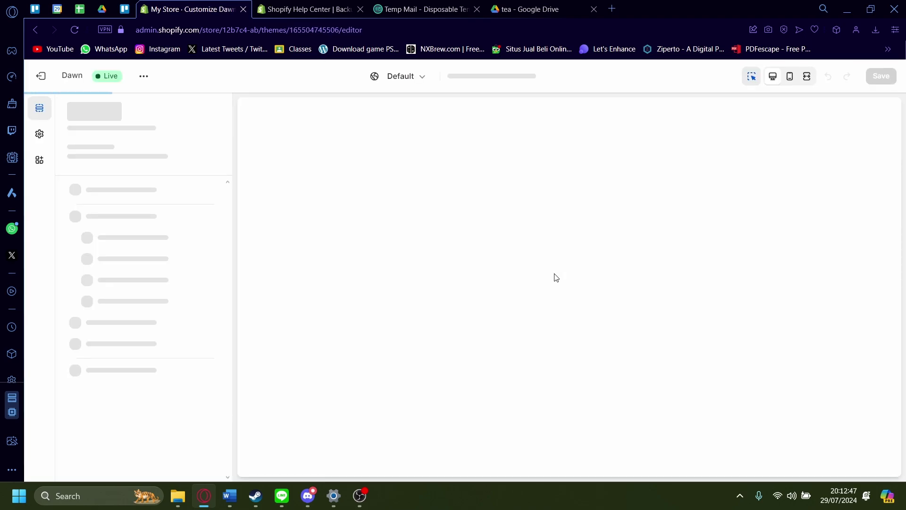
scroll(555, 277, down, 10)
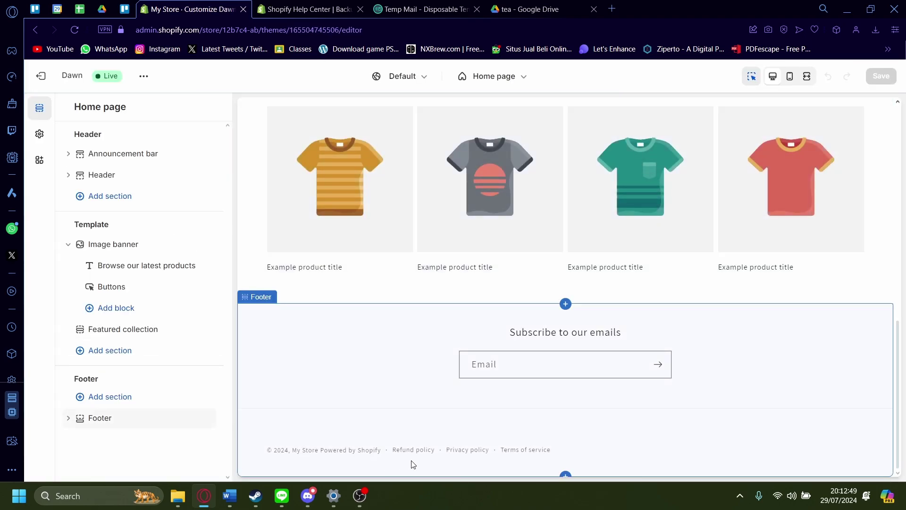